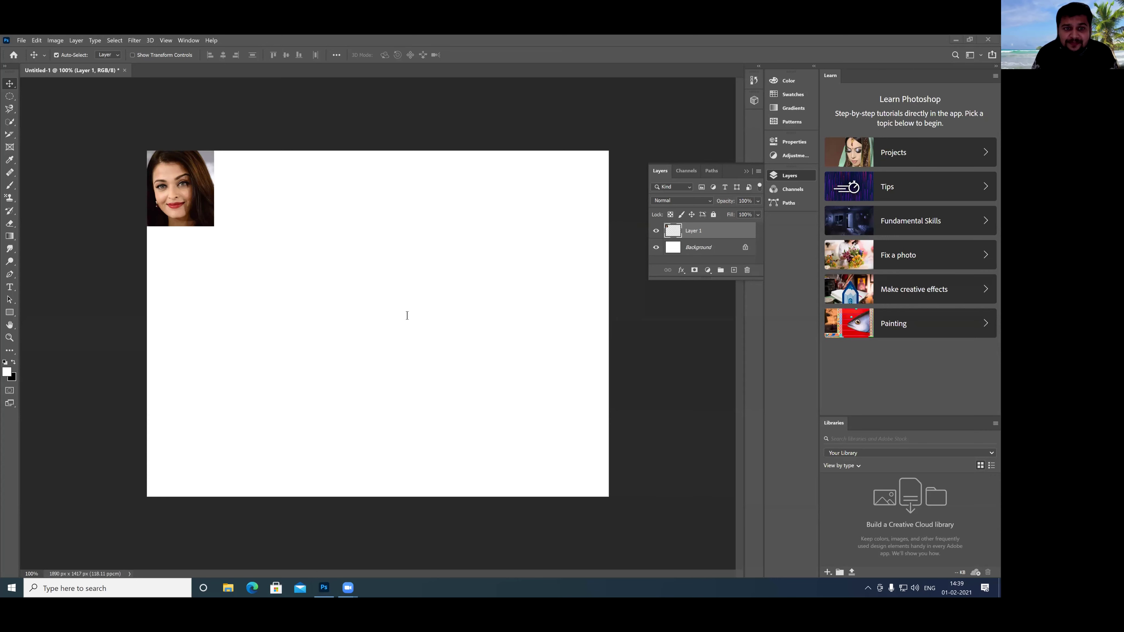
- Type the note lines 'ctrl+t', 'alt+ctrl+t' and 'shift+ctrl+alt+t', fixing stray characters
text(ctrl)
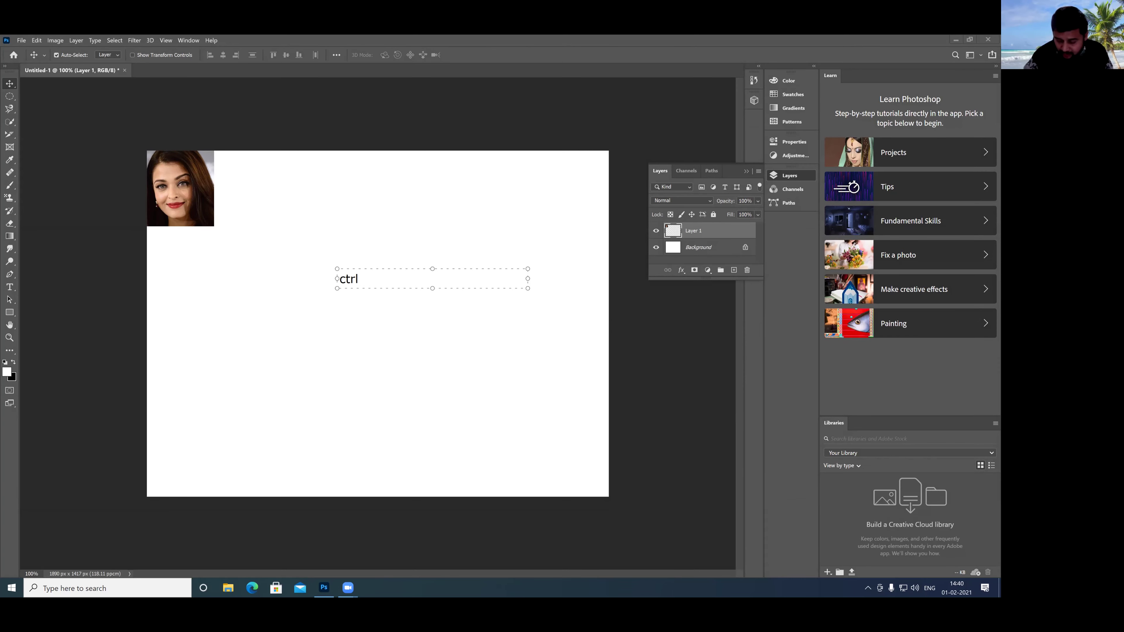
text(_)
key(BackSpace)
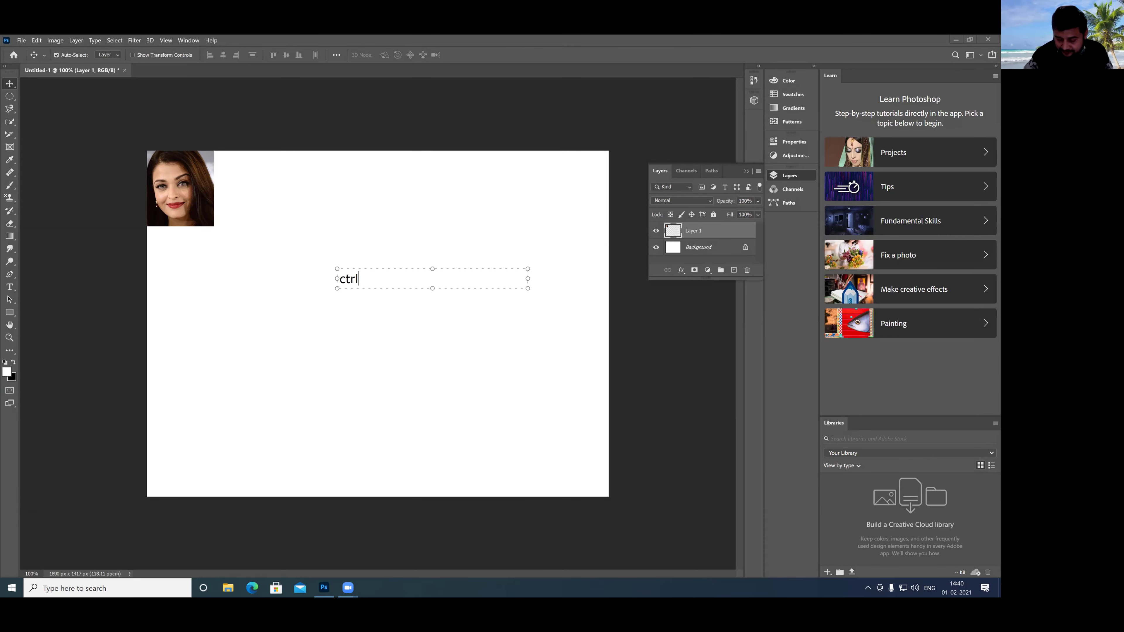
text(+t)
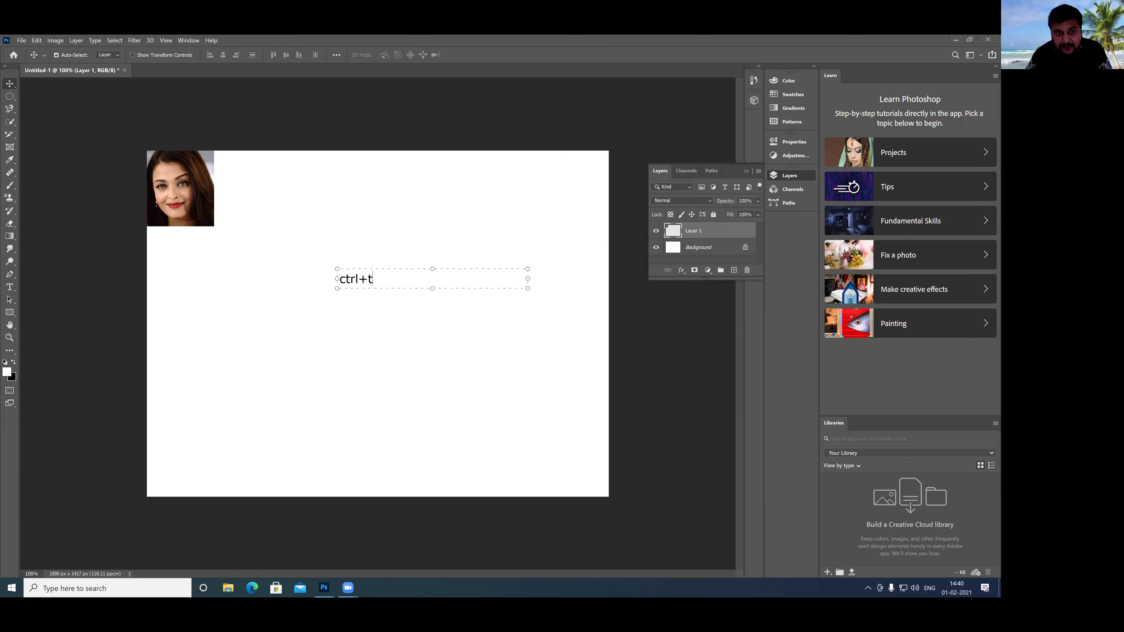
key(Return)
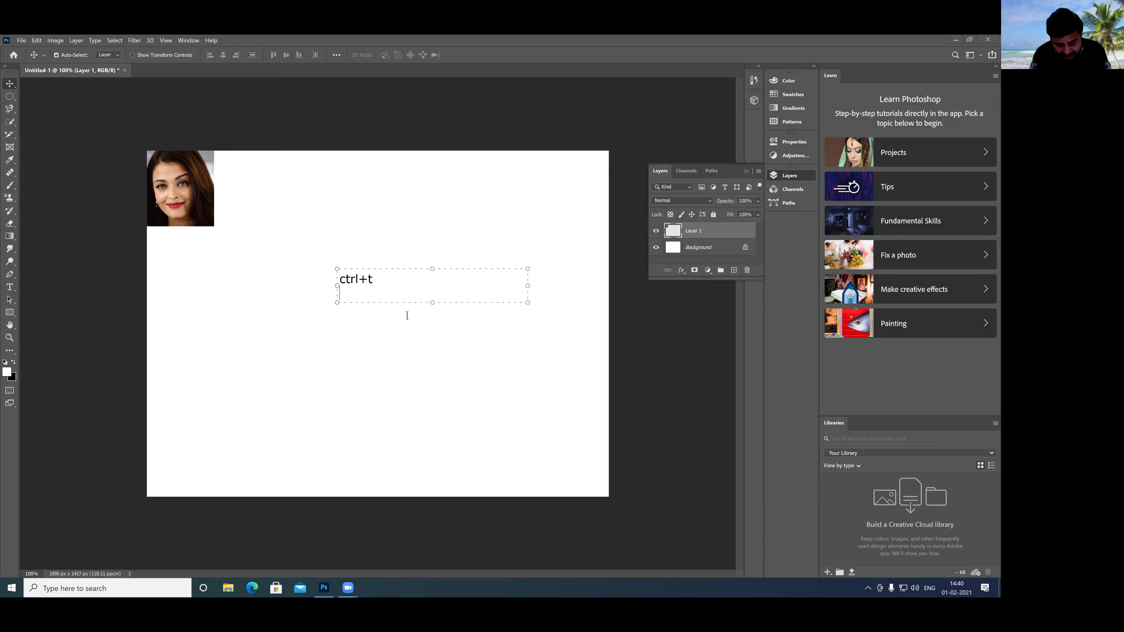
text(alt)
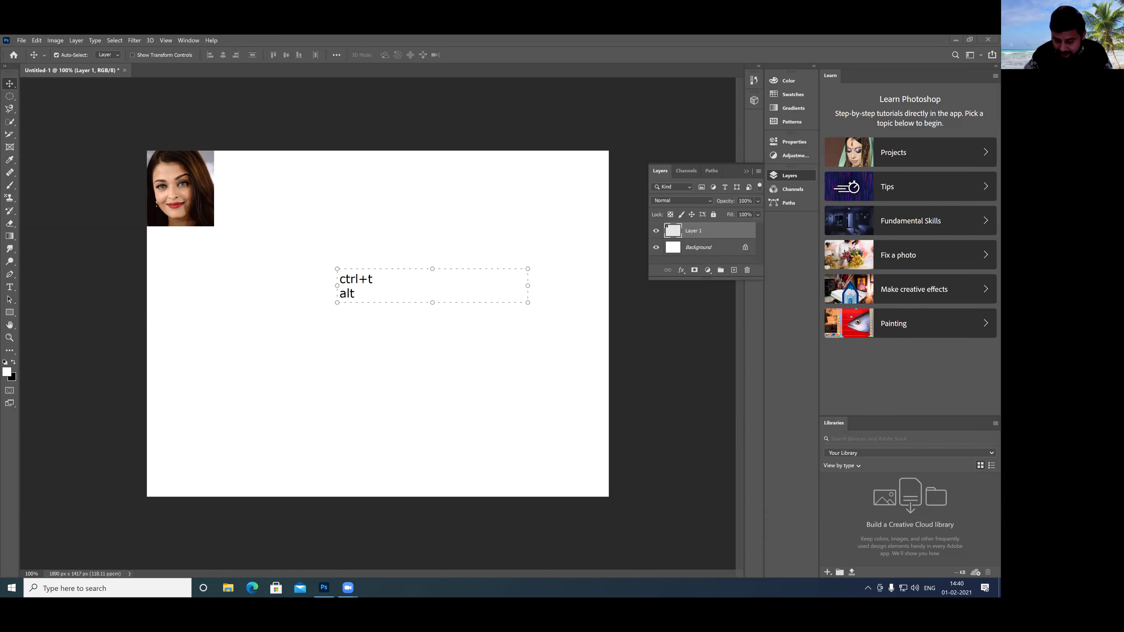
text(+ctrl)
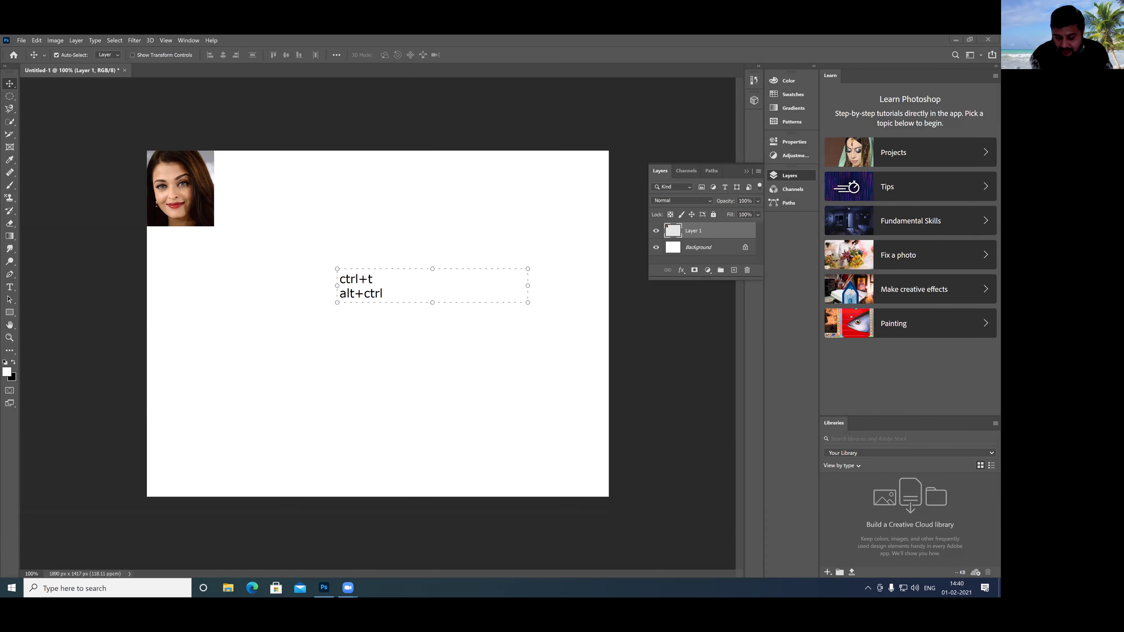
text(+t)
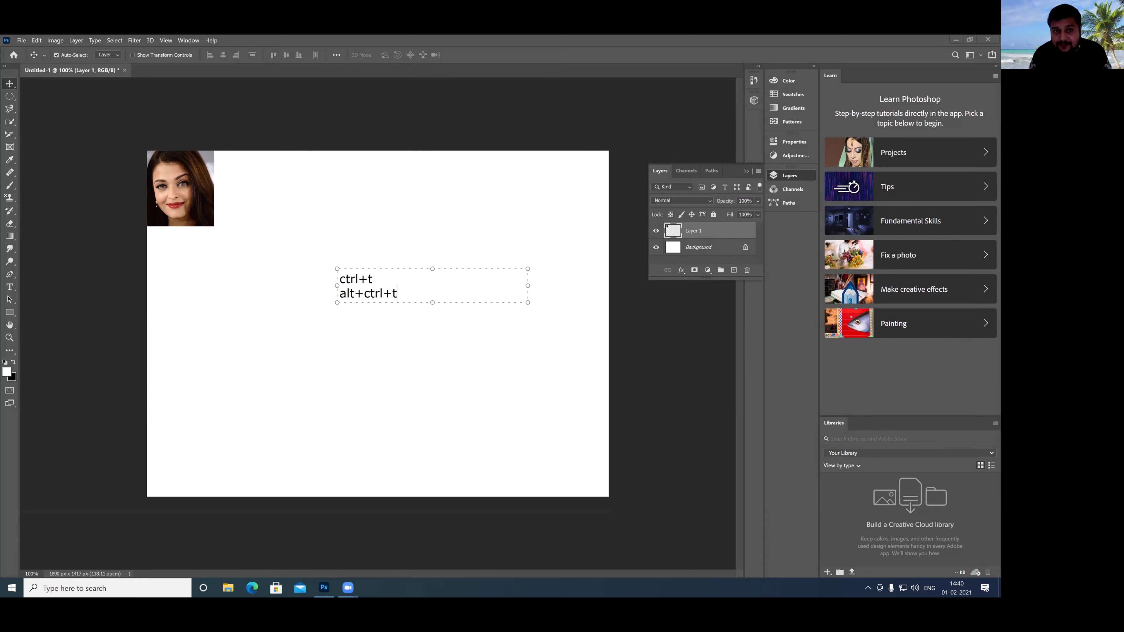
key(Return)
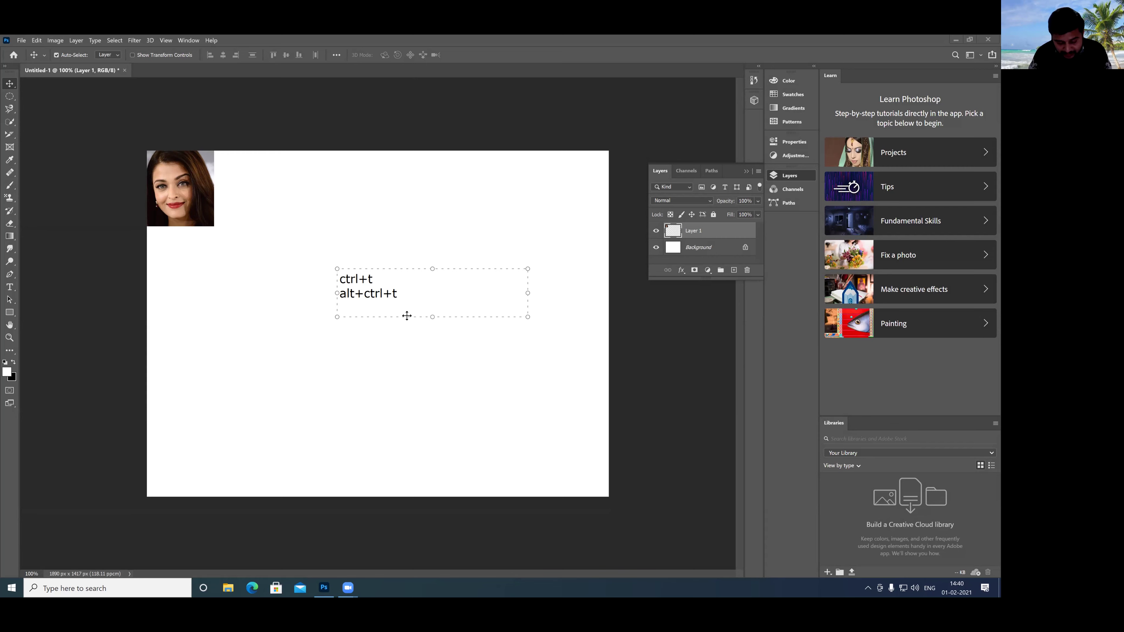
text(shift_)
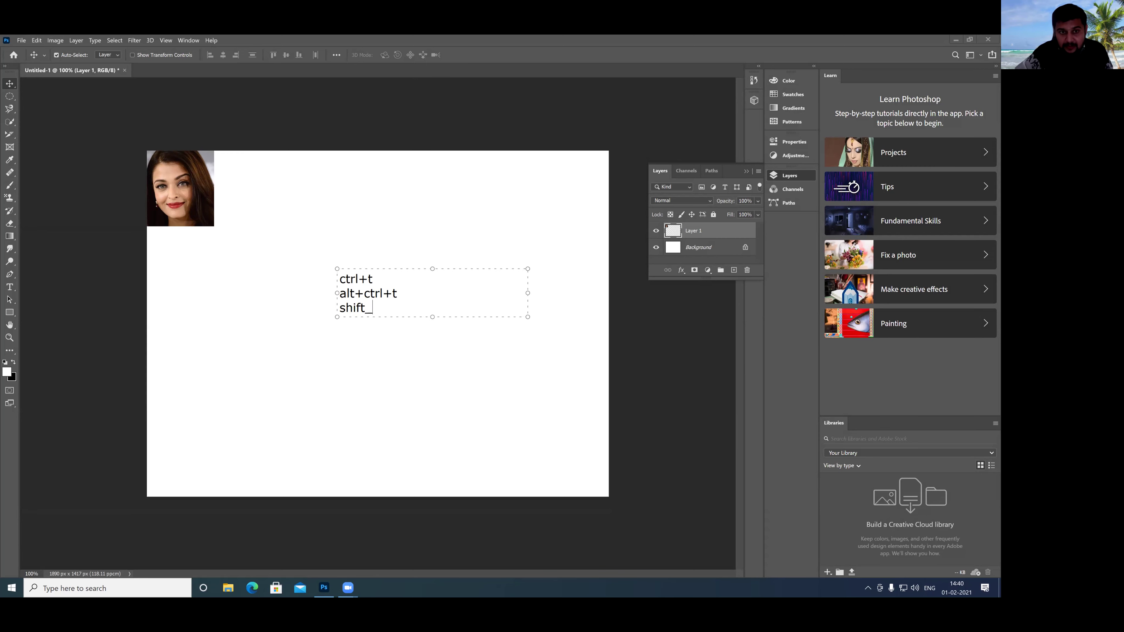
key(BackSpace)
text(+)
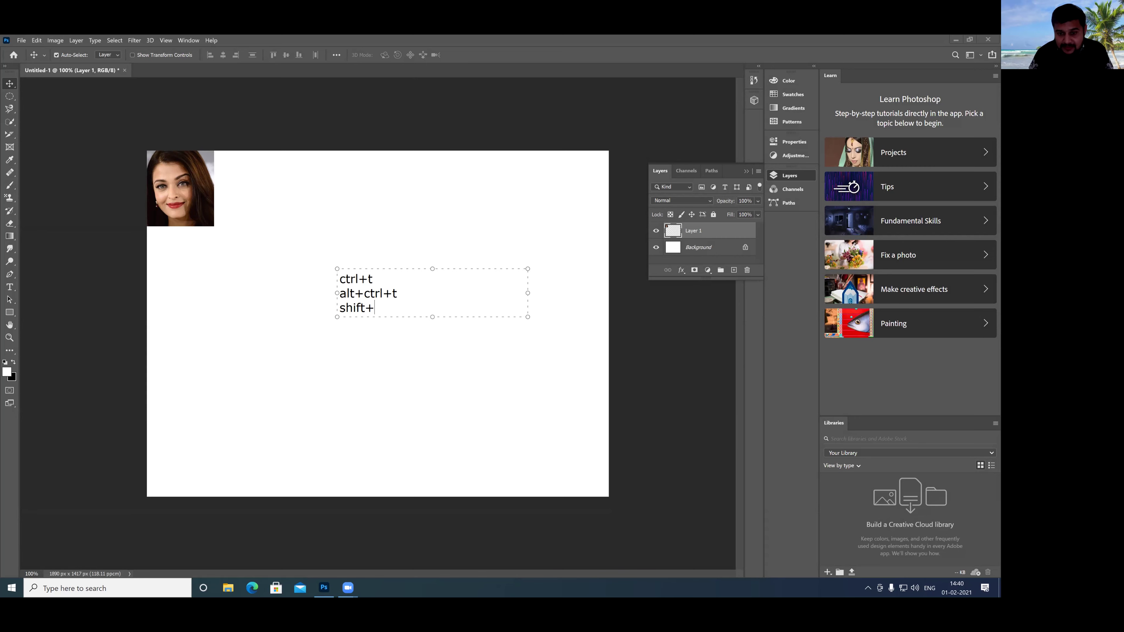
text(ctrl+)
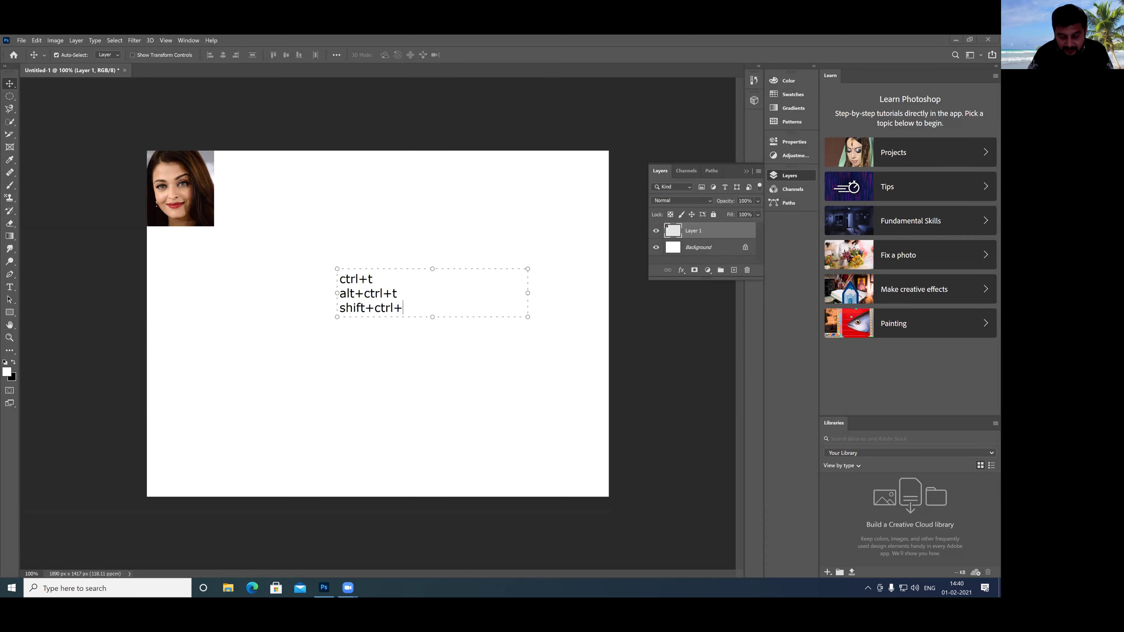
text(alt)
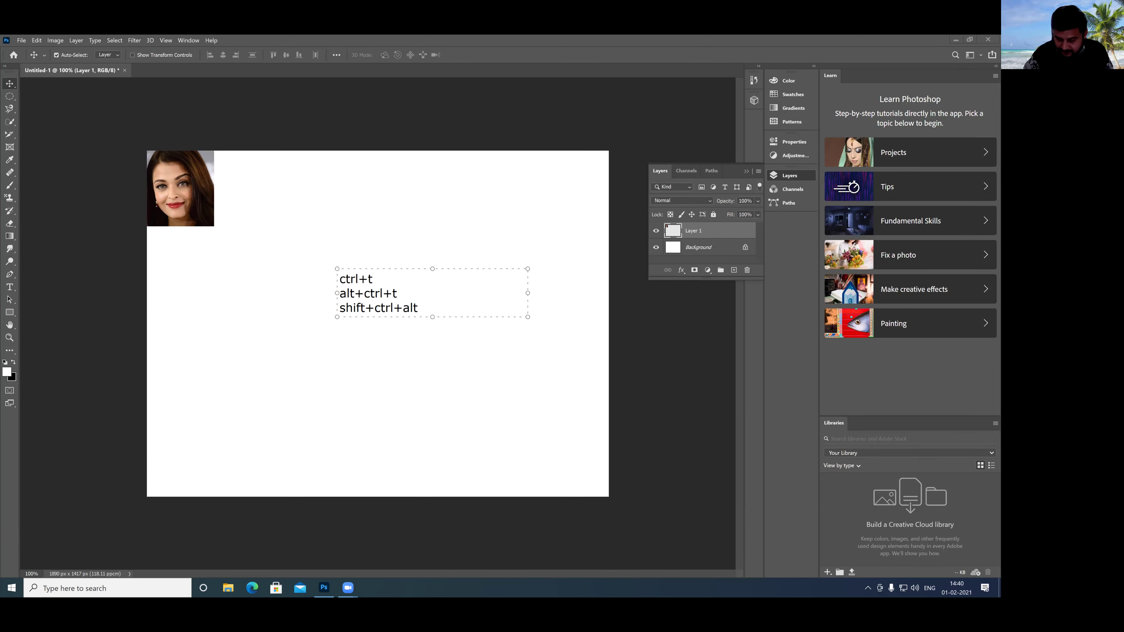
text(+t)
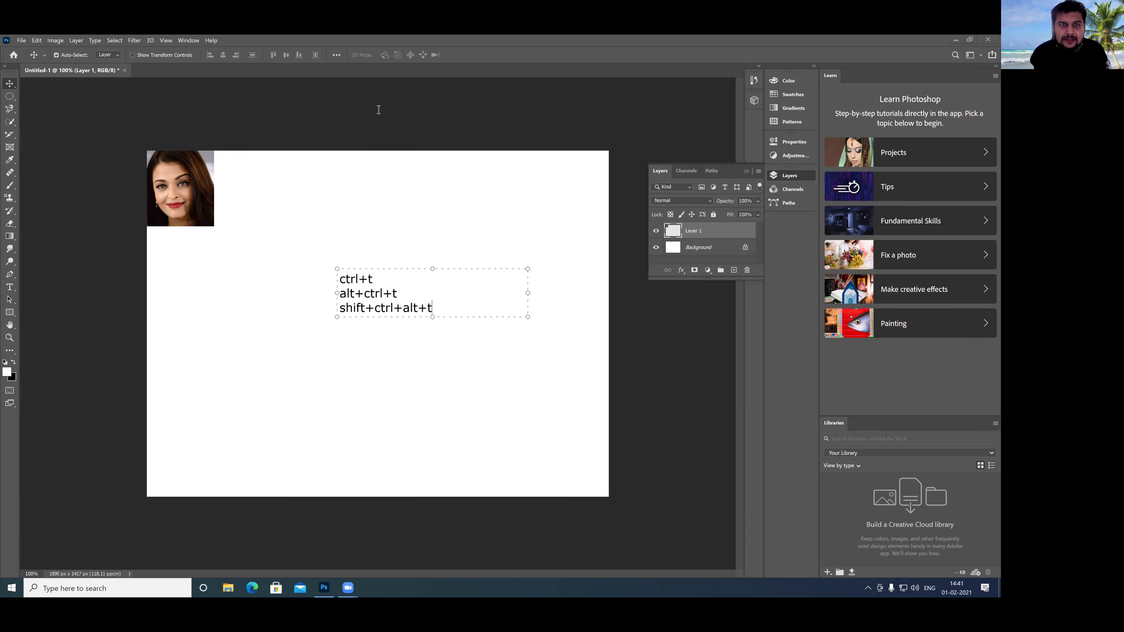
- Commit the shortcut note and resize the face photo by dragging its bottom-right corner
key(ctrl+Return)
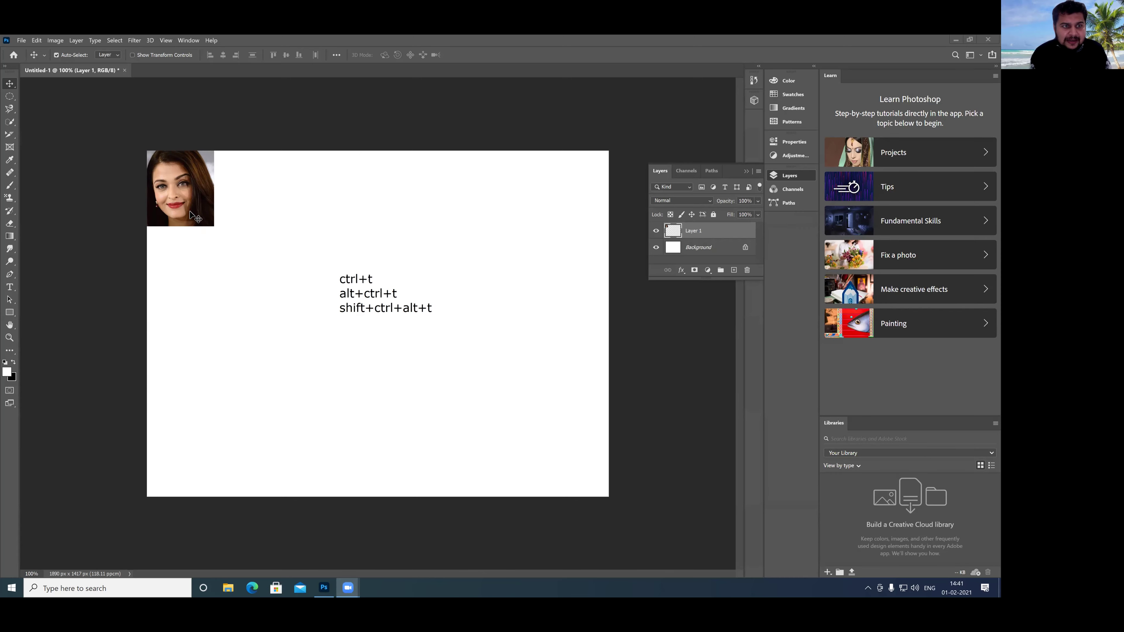
key(ctrl+t)
mouse_move(215, 229)
mouse_down()
mouse_move(278, 300)
mouse_move(229, 247)
mouse_up()
key(Return)
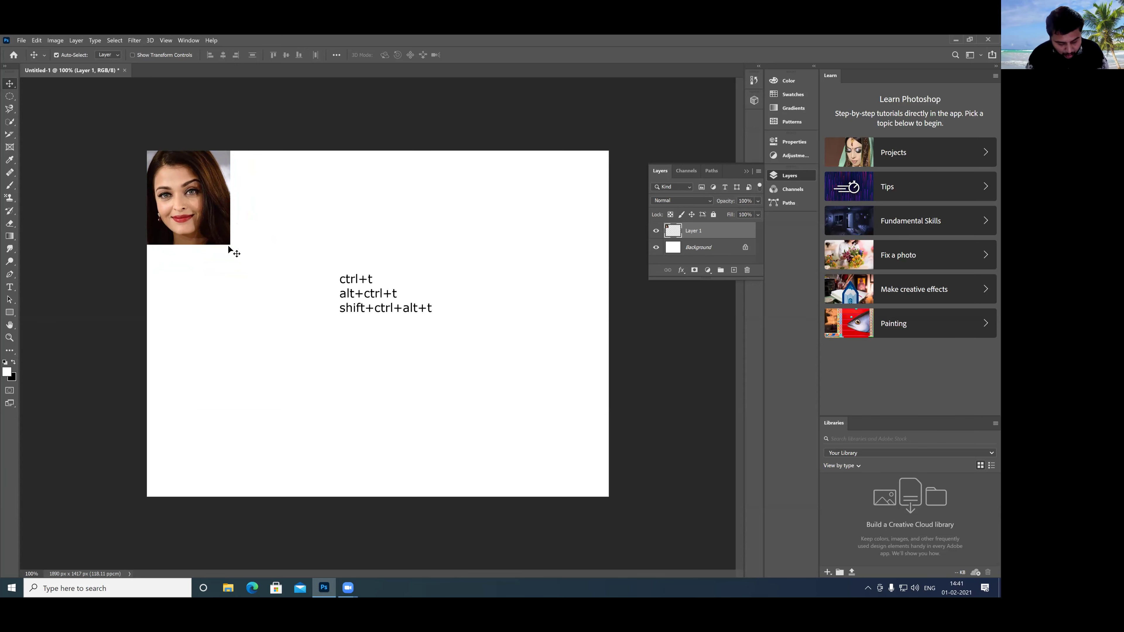
key(ctrl)
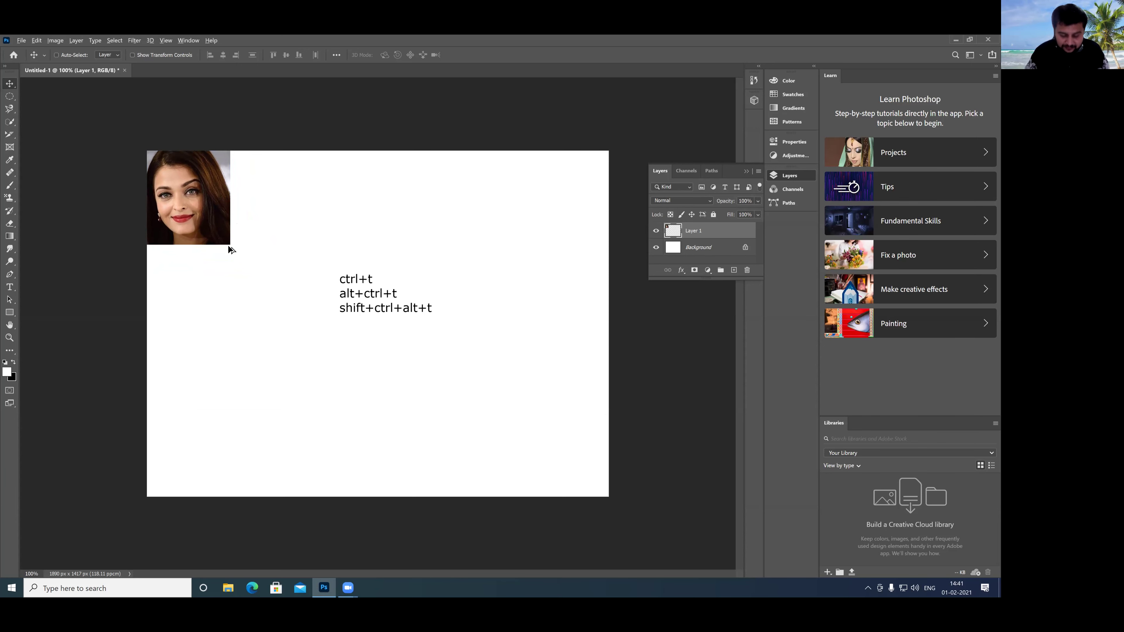
key(ctrl+t)
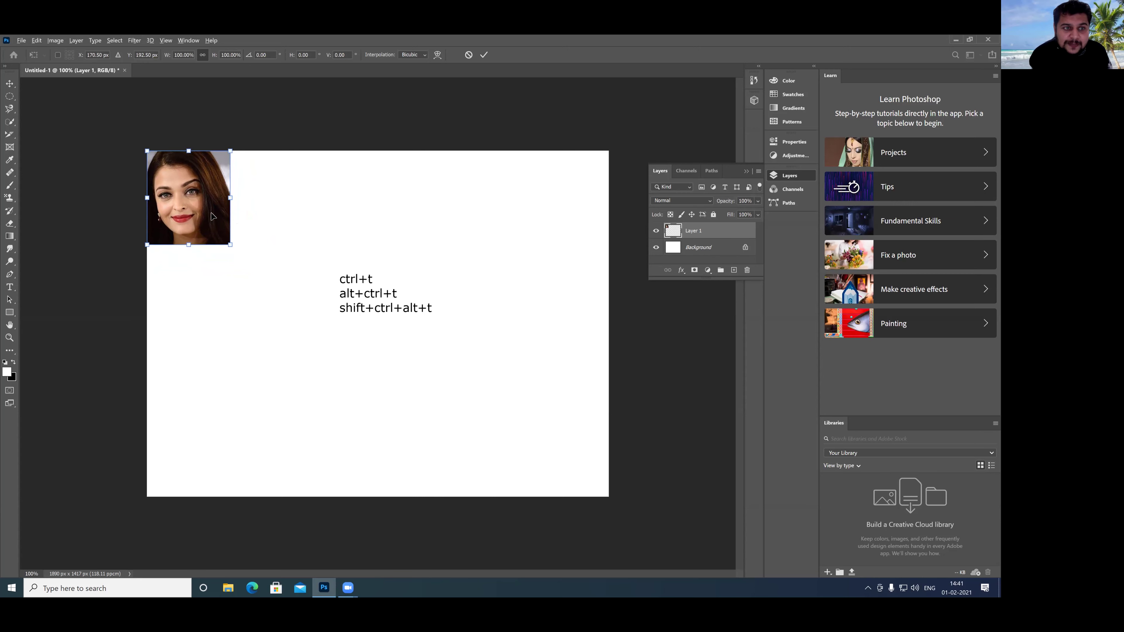
- Duplicate the face photo beside itself, then repeat the step-duplicate to fill the top row
mouse_move(210, 215)
mouse_down()
mouse_move(312, 215)
mouse_move(297, 215)
mouse_up()
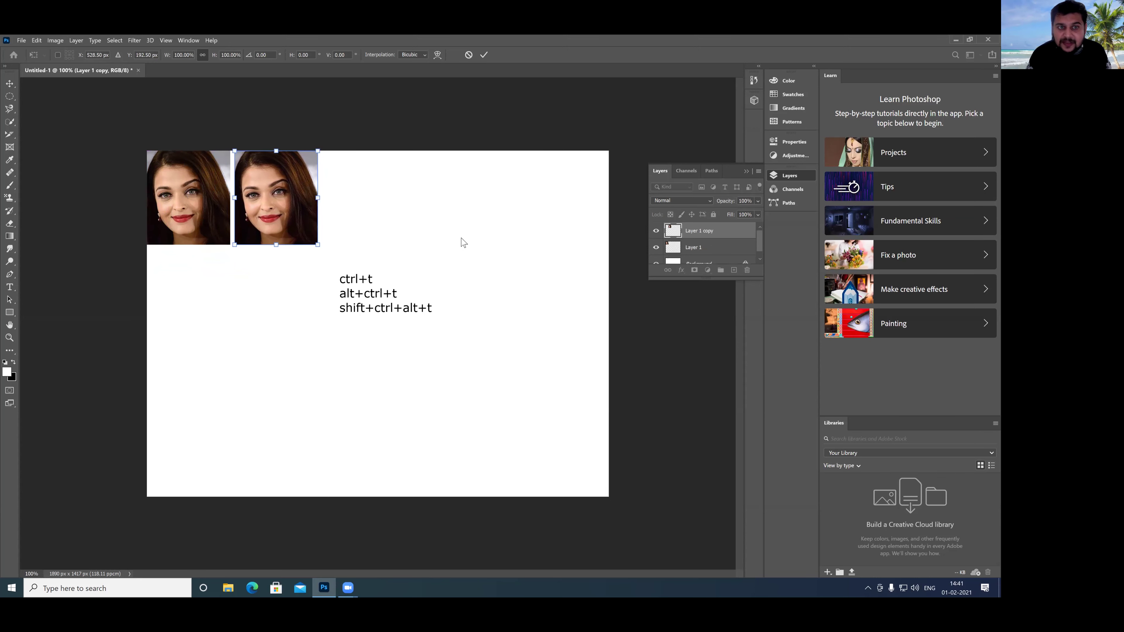
key(Return)
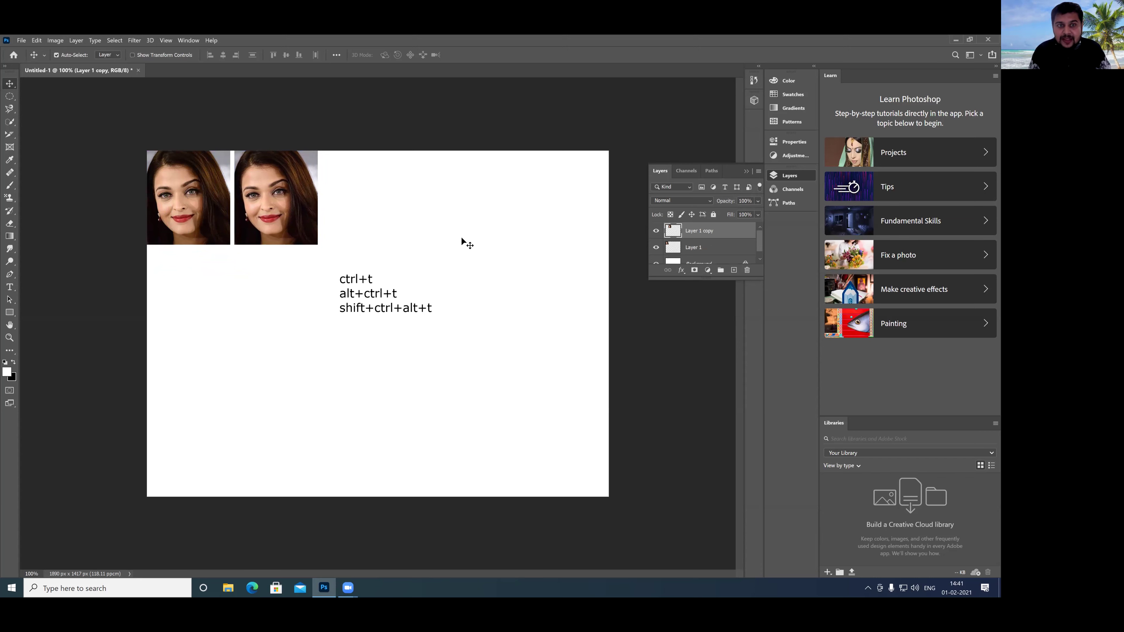
key(ctrl)
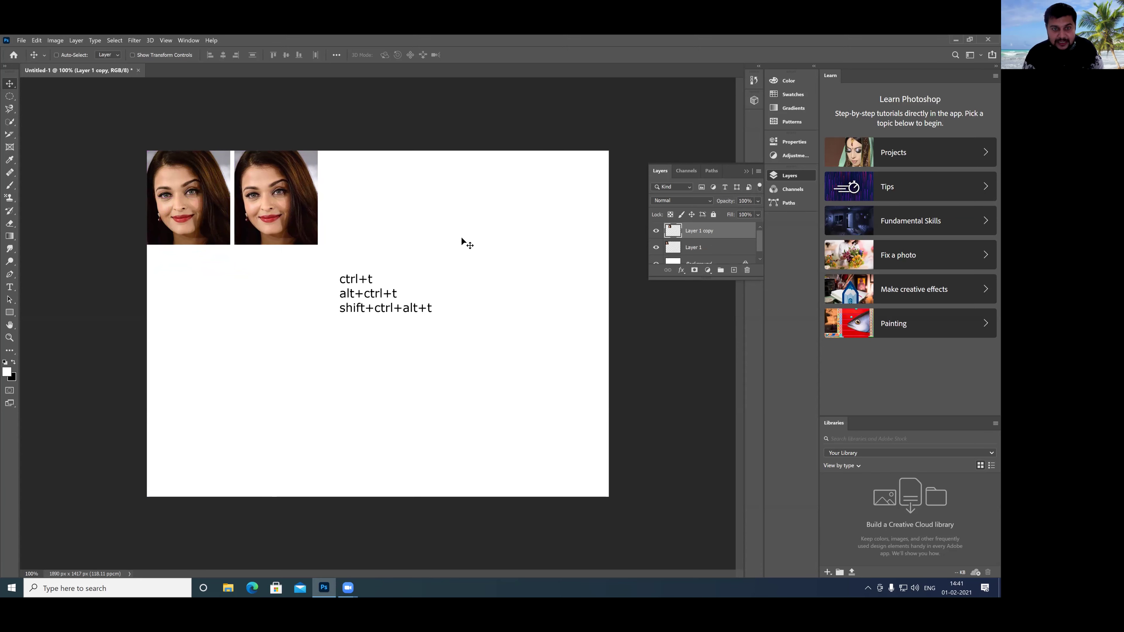
key(shift+ctrl+alt+t)
key(shift+ctrl+alt+t)
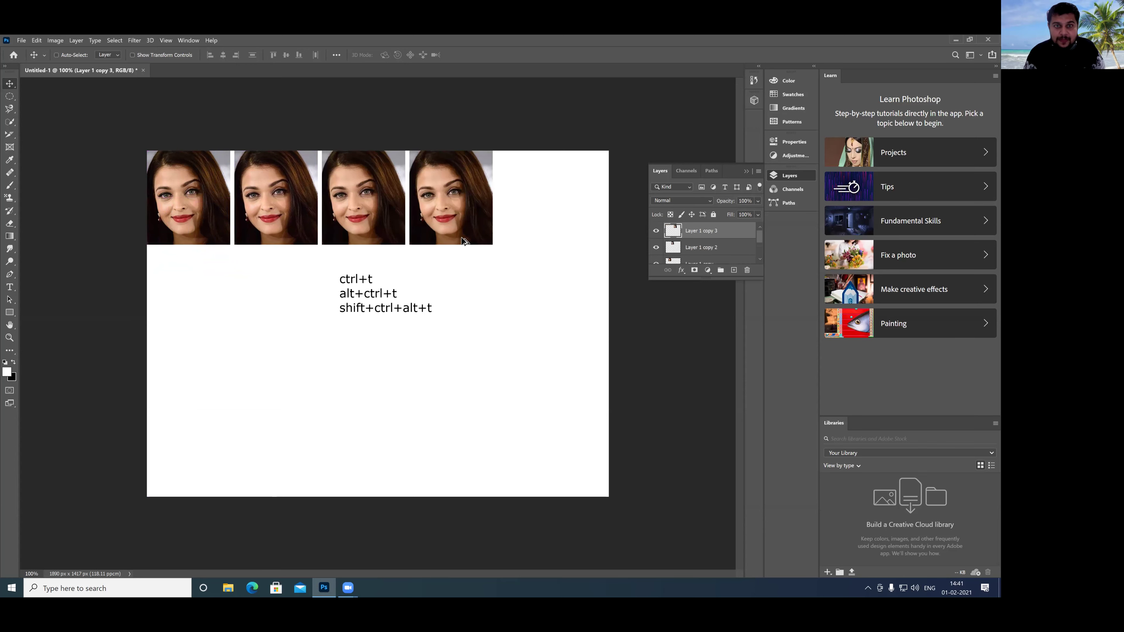
key(shift+ctrl+alt+t)
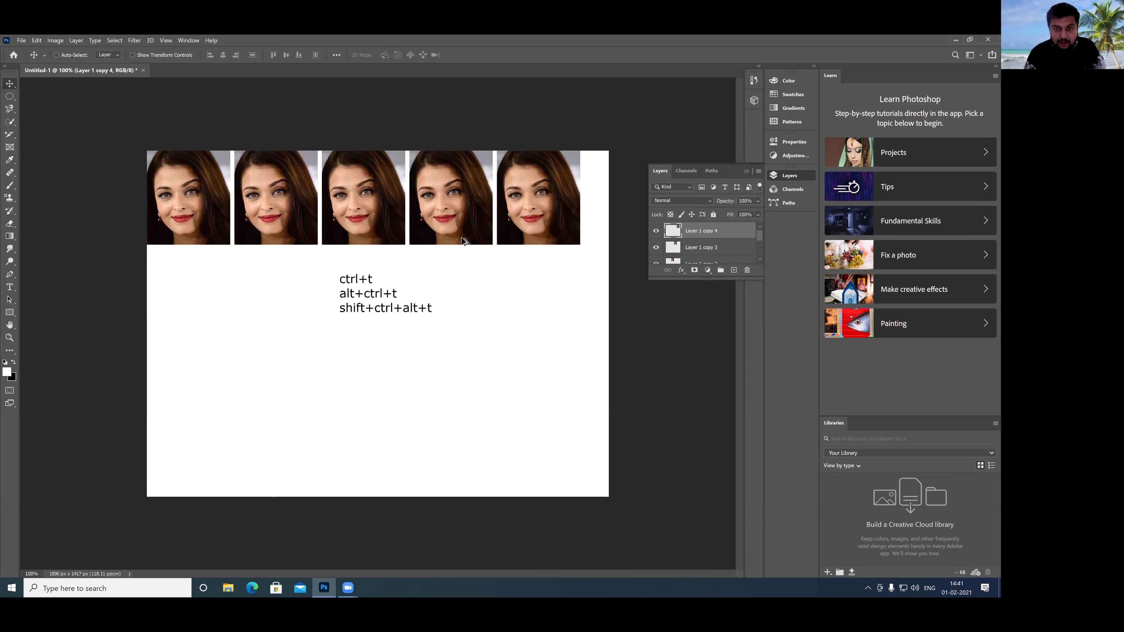
key(shift+ctrl+alt+t)
key(ctrl)
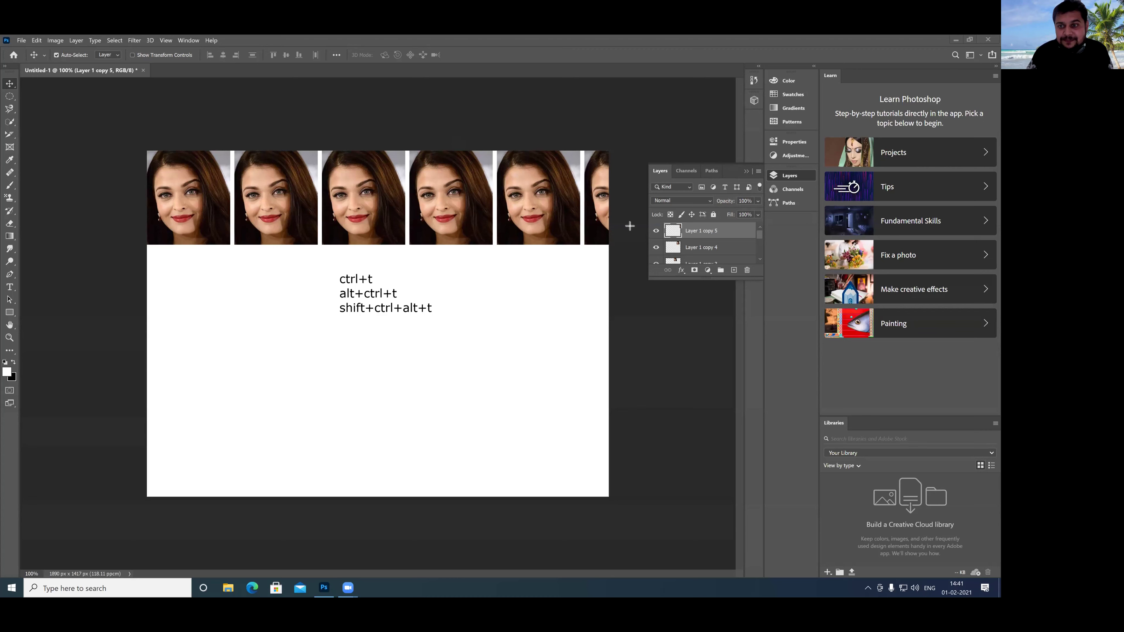
- Draw an arrow toward the top copy layer and expand the Layers panel down to Background
drag(675, 397, 681, 312)
drag(690, 242, 688, 239)
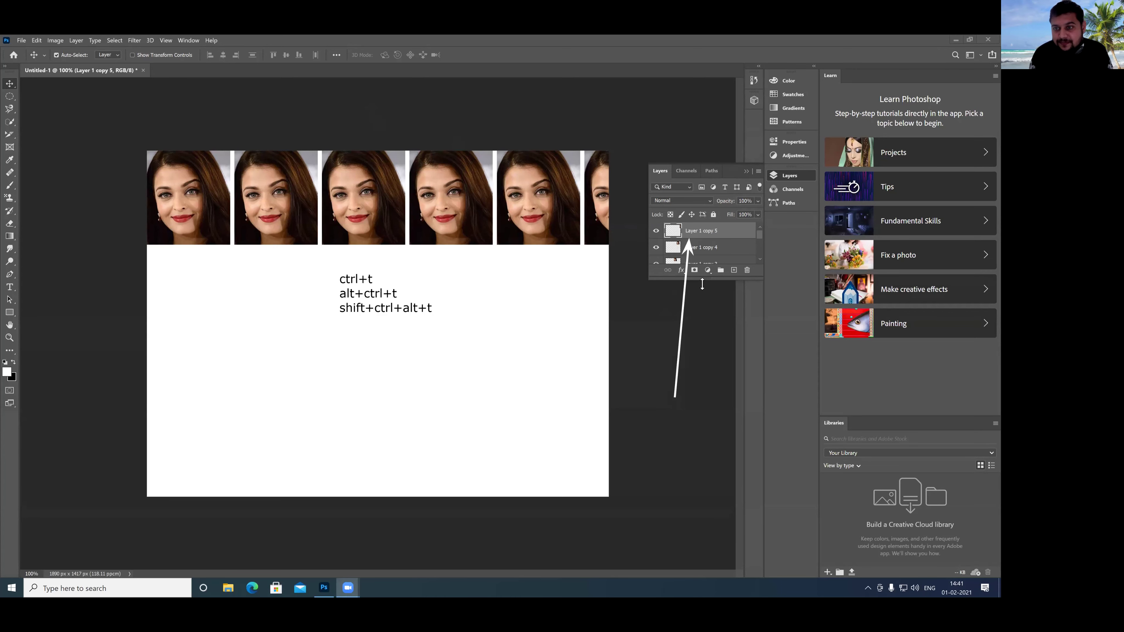
drag(709, 278, 711, 370)
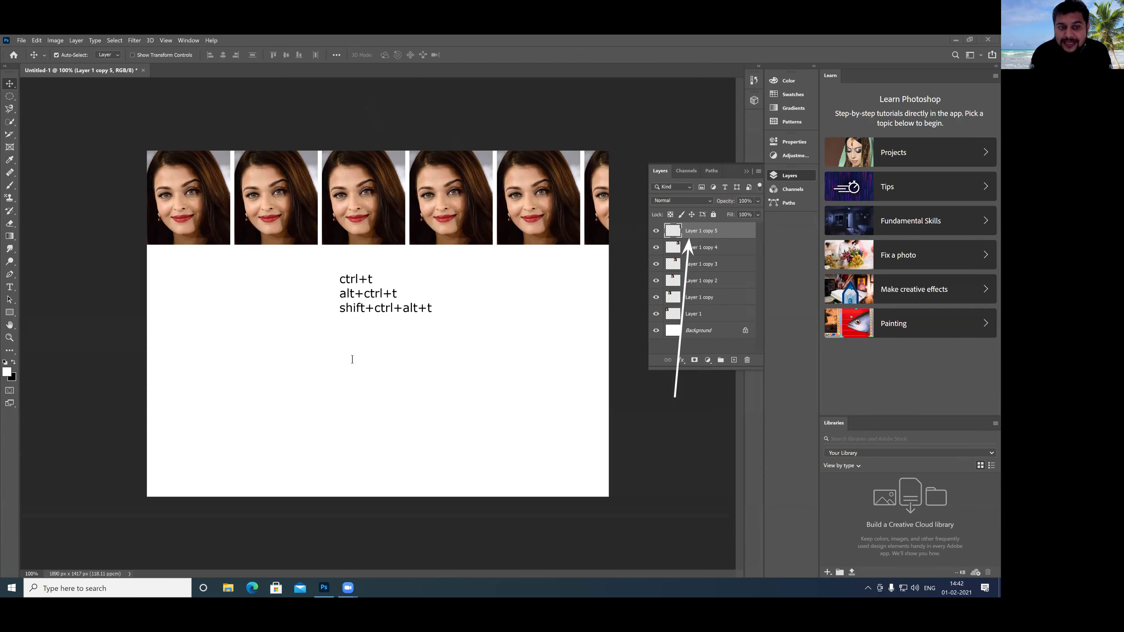
- Add a text note reading 'ctrl+e merge' below the shortcut notes
drag(353, 348, 544, 367)
text(clt)
key(BackSpace)
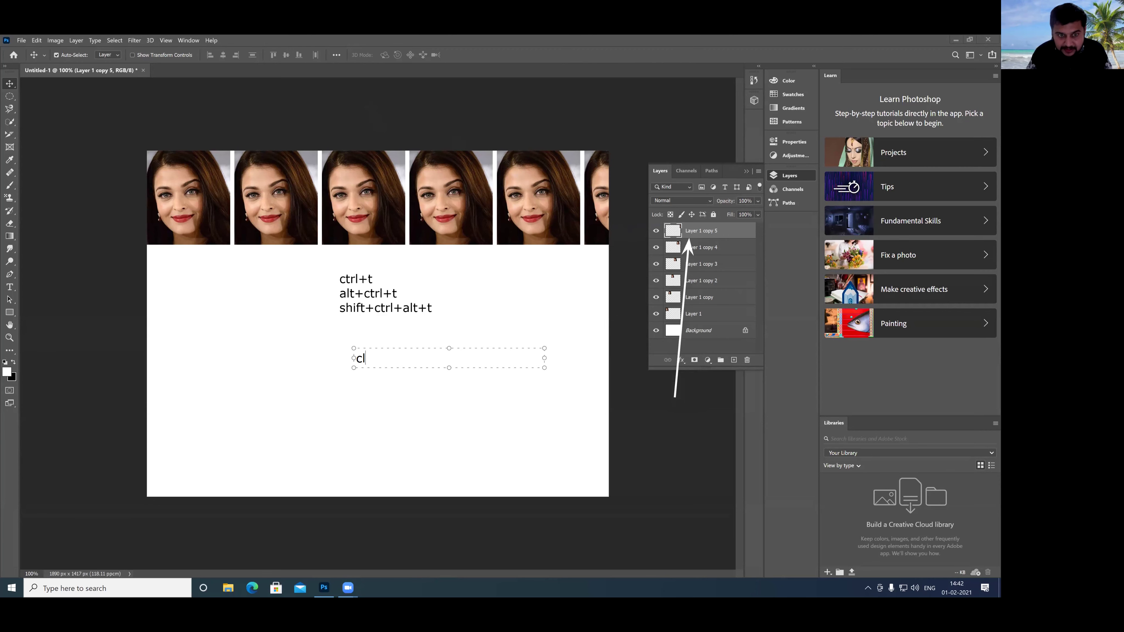
key(BackSpace)
text(t)
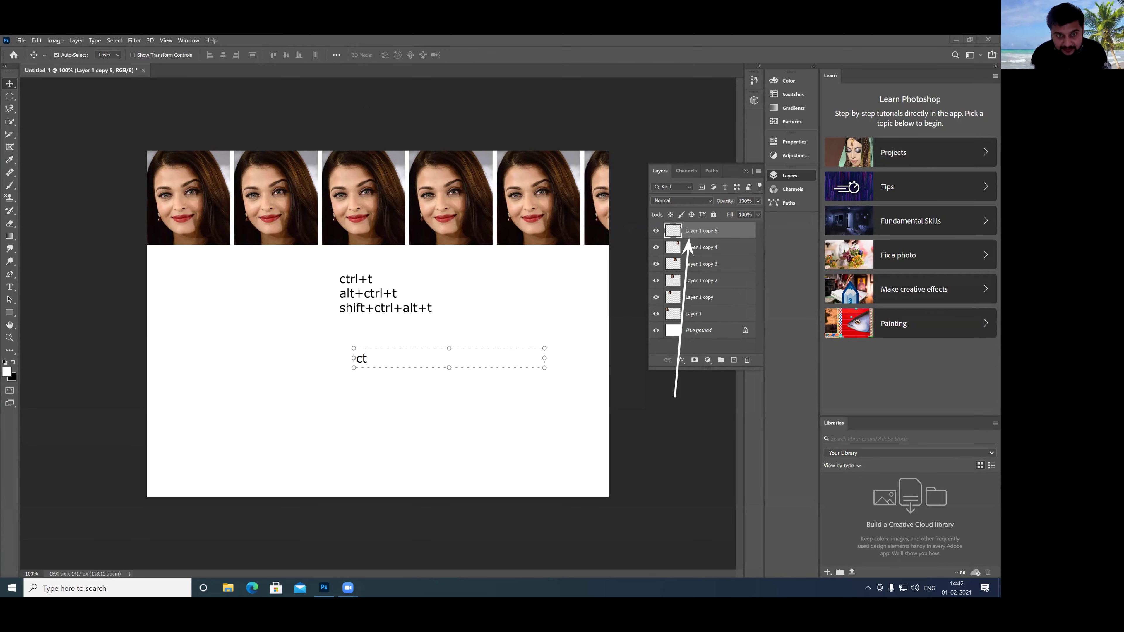
text(rl+e merge)
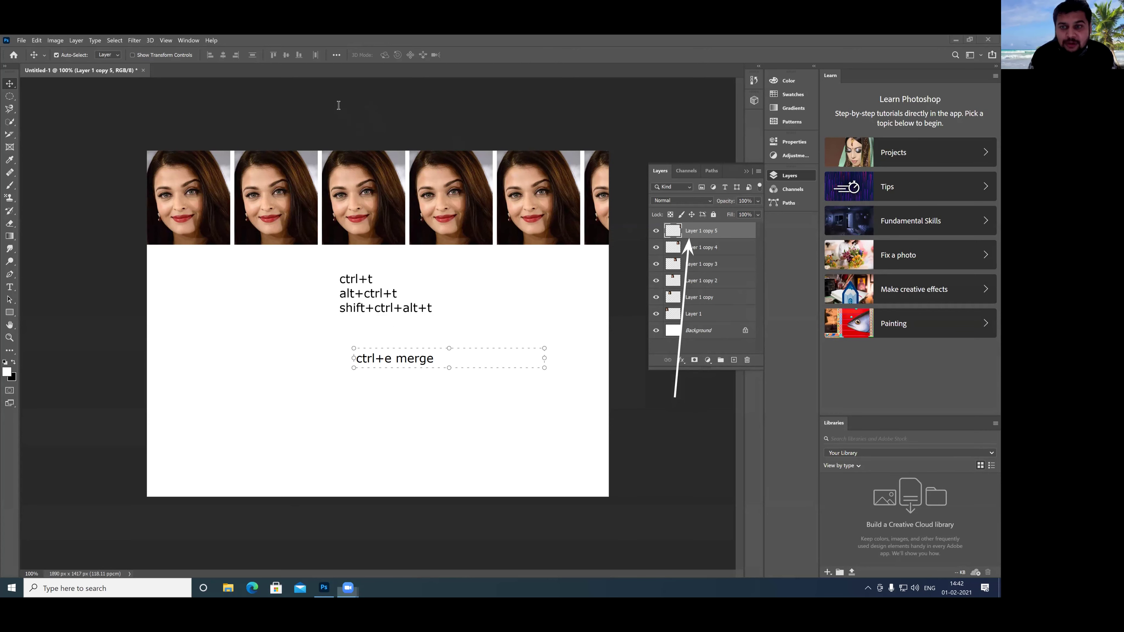
click(698, 241)
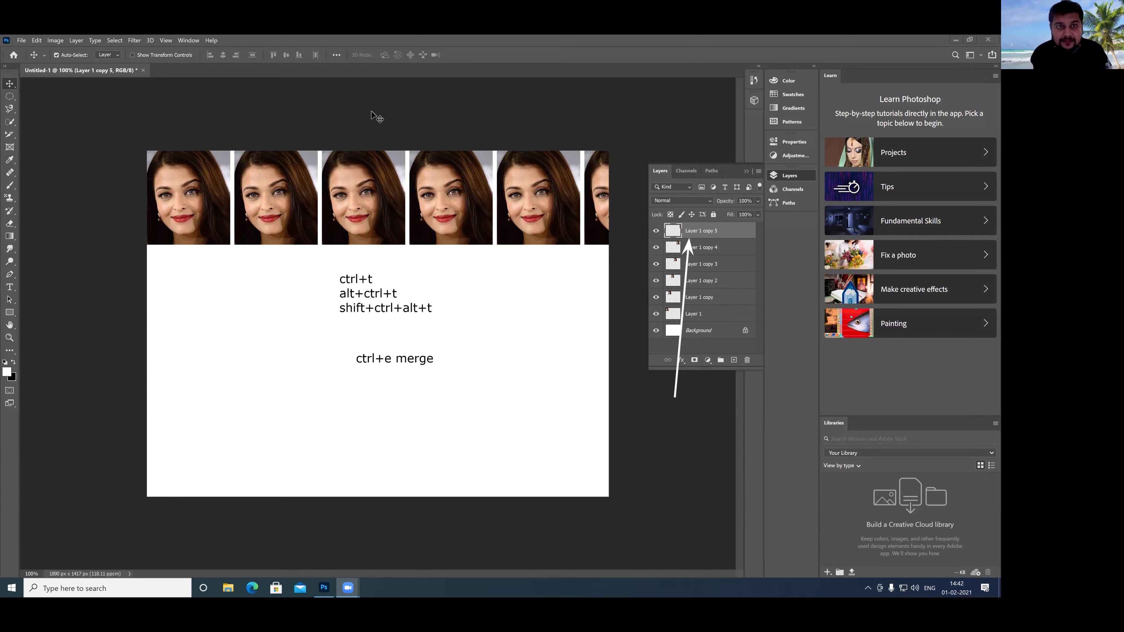
- Merge the six face copies into a single layer with repeated Ctrl+E
click(465, 342)
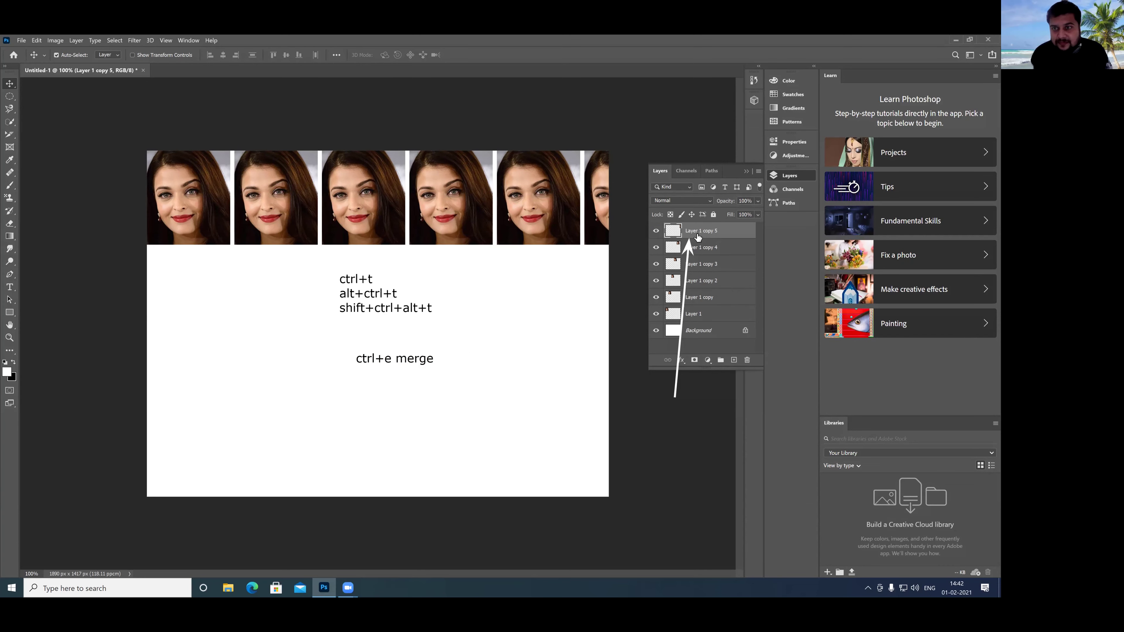
key(ctrl+e)
key(ctrl+e)
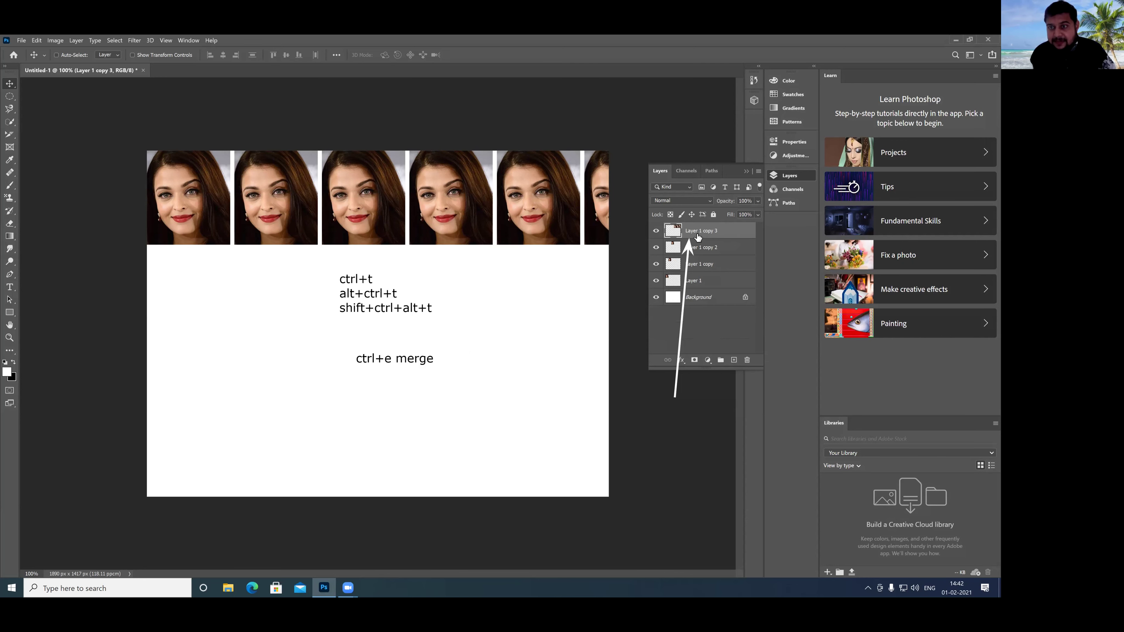
key(ctrl+e)
key(ctrl+e)
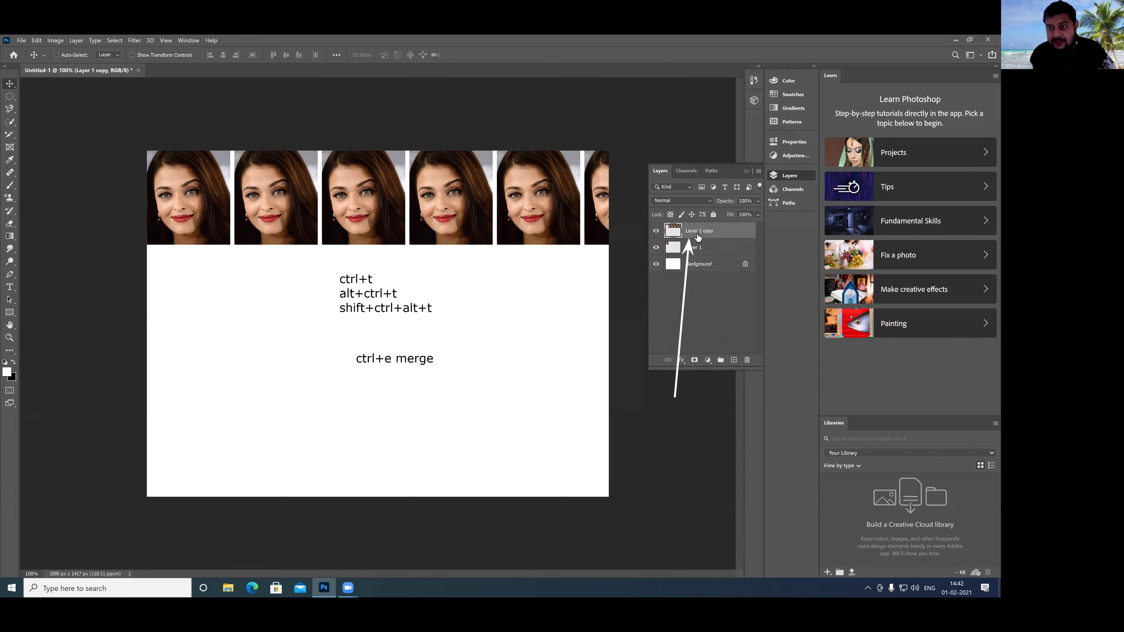
key(ctrl+e)
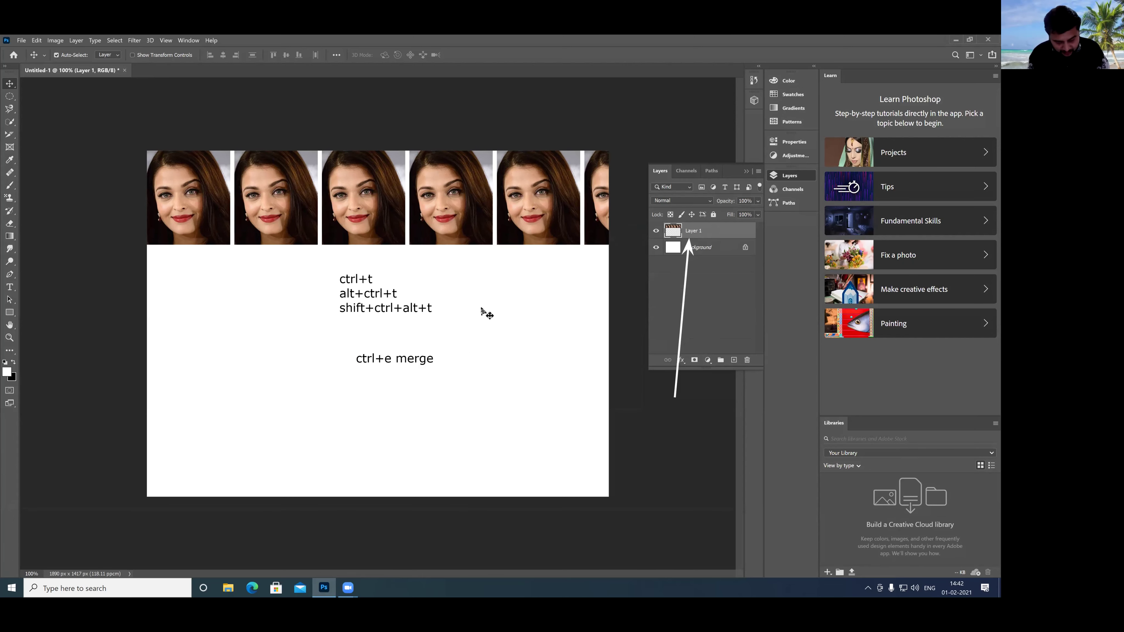
key(ctrl)
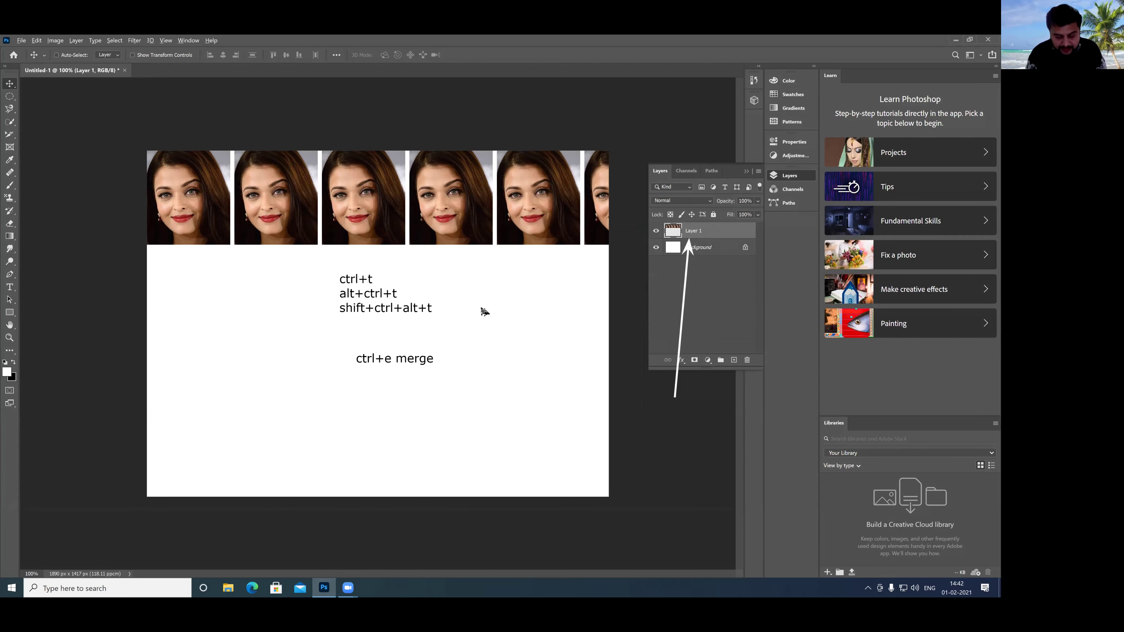
key(ctrl+t)
- Add three face rows below the first, making four rows, and merge them into Layer 1
drag(430, 217, 429, 306)
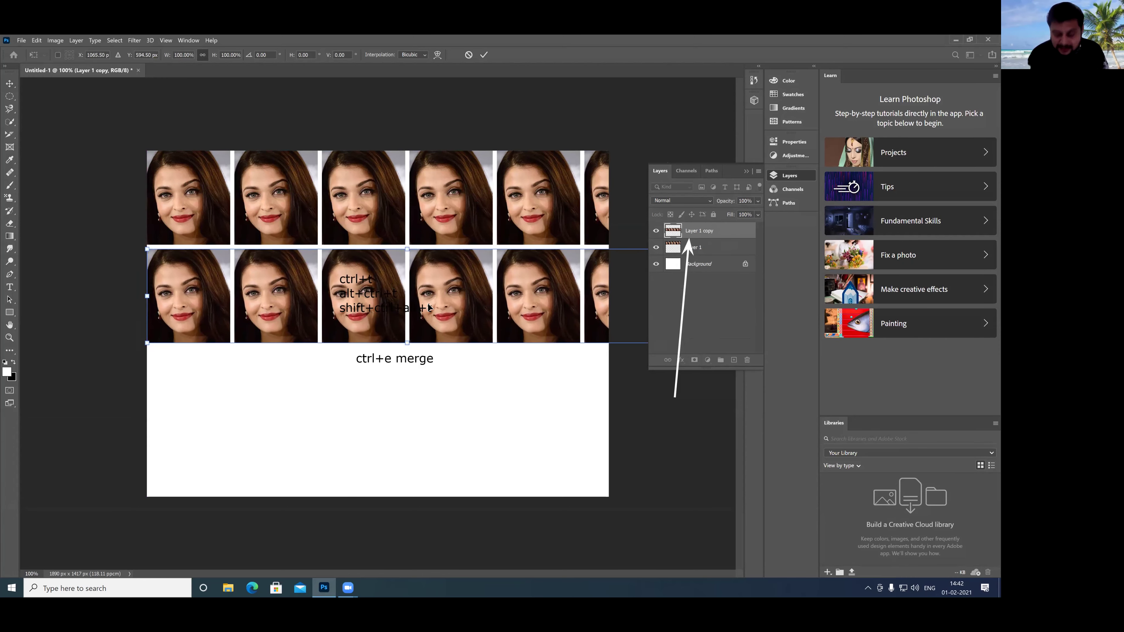
key(Return)
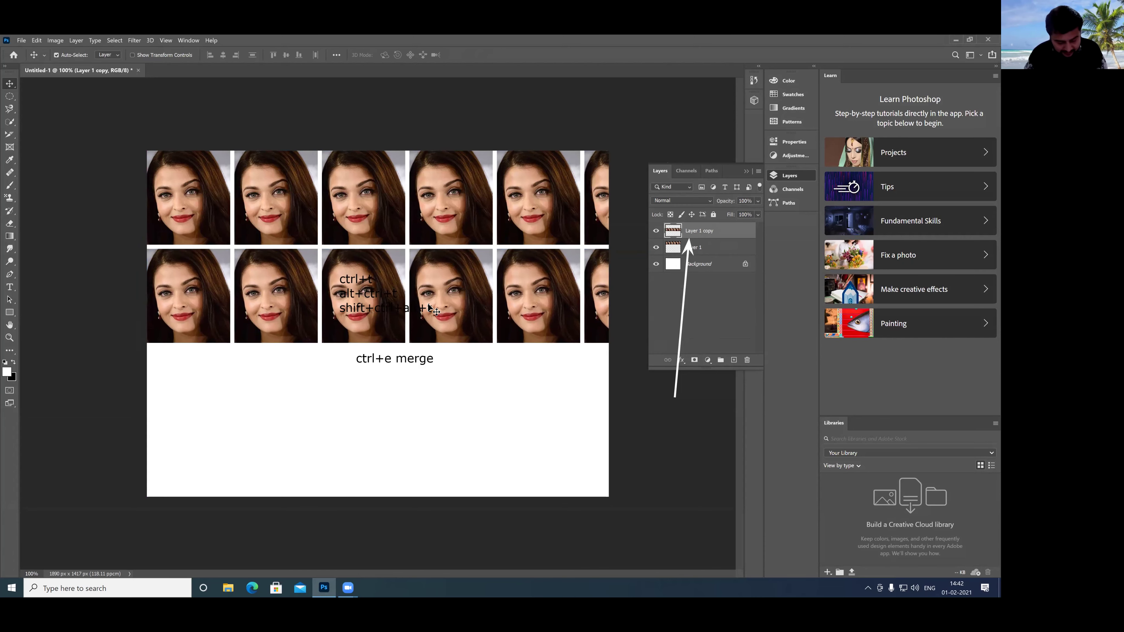
key(ctrl)
key(ctrl+shift+alt+t)
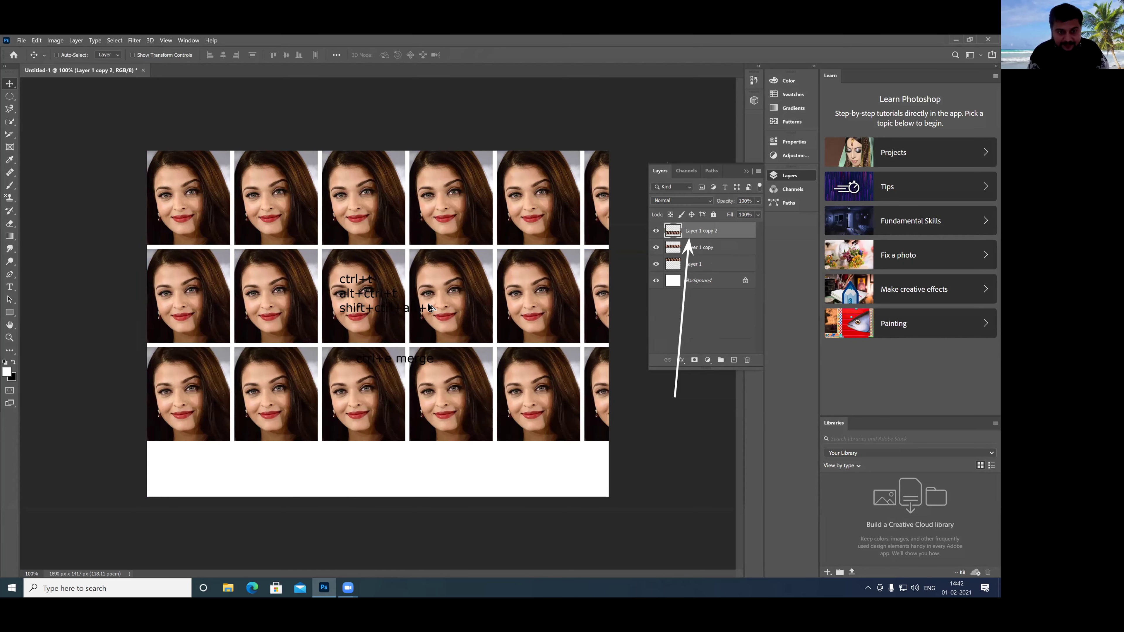
key(ctrl+shift+alt+t)
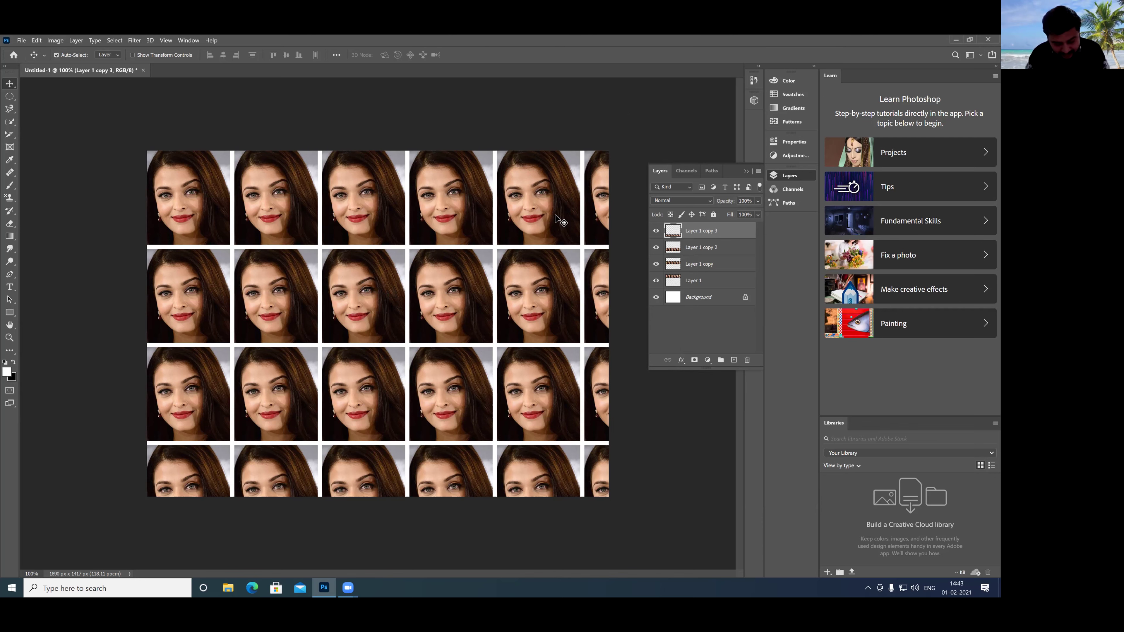
key(ctrl)
key(ctrl+e)
key(ctrl+e)
key(ctrl+e)
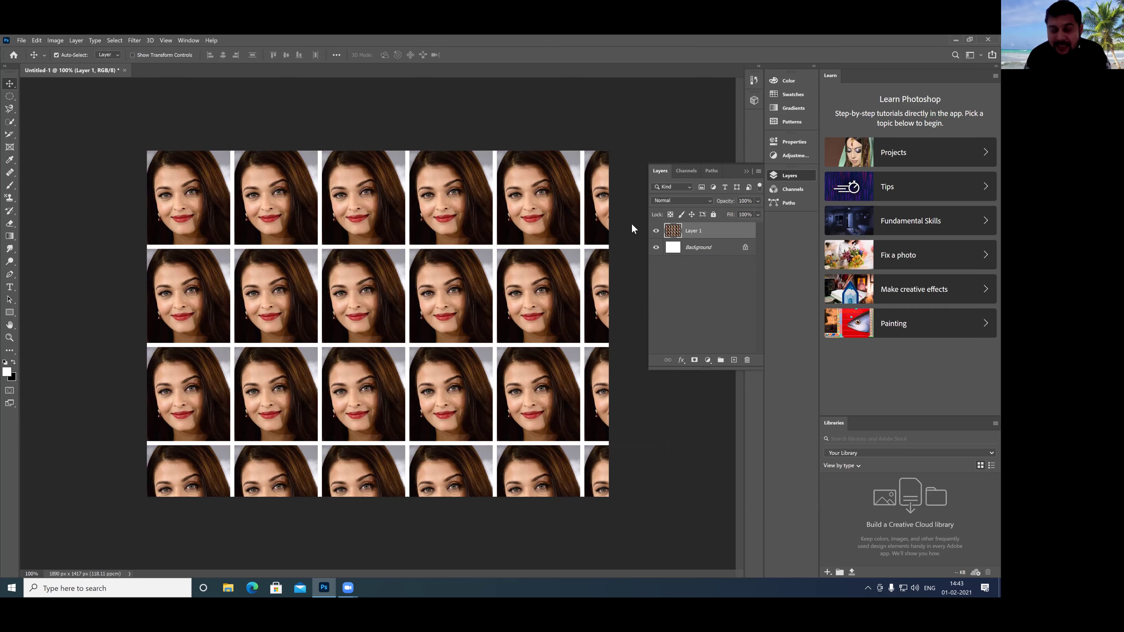
- Shrink the merged face grid to about 90% and position it so all six columns fit
key(ctrl)
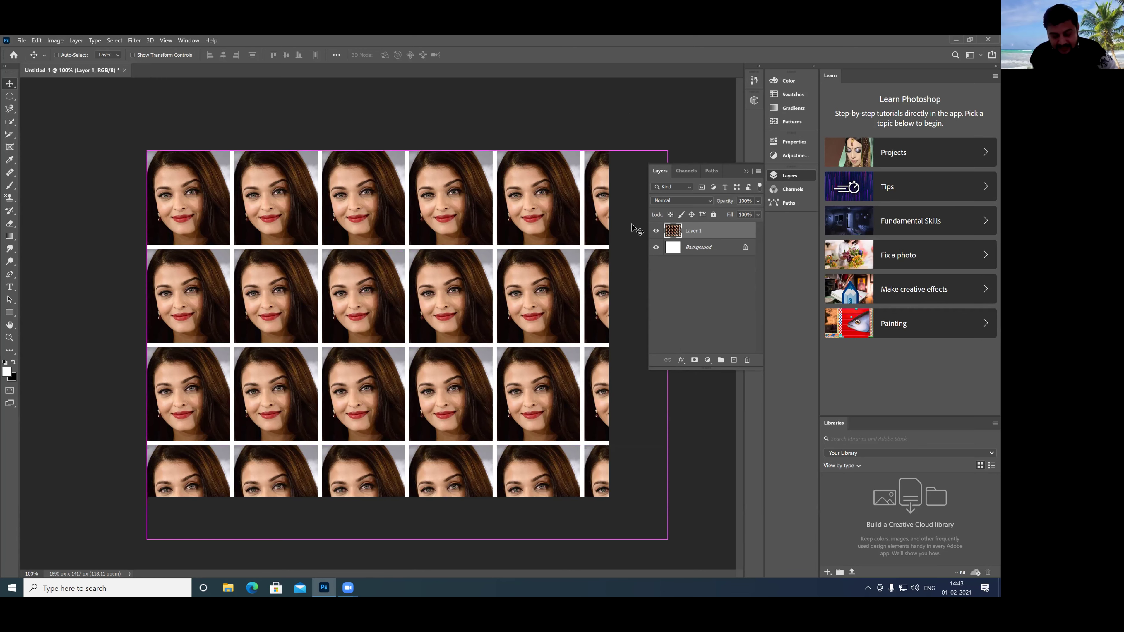
key(ctrl+t)
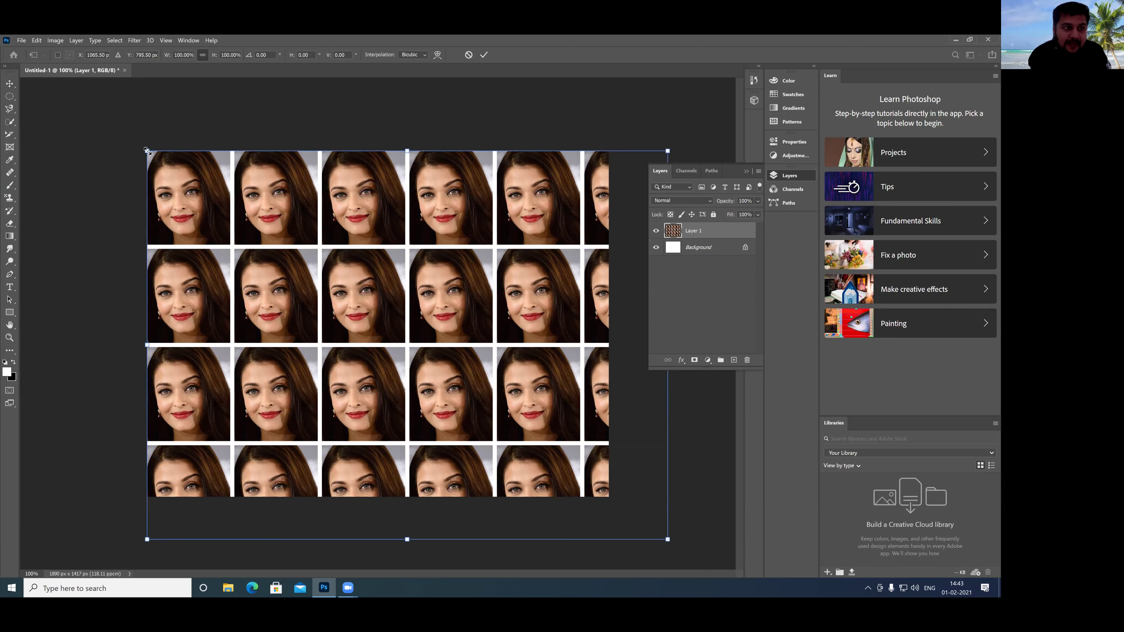
drag(172, 163, 224, 202)
drag(257, 249, 242, 243)
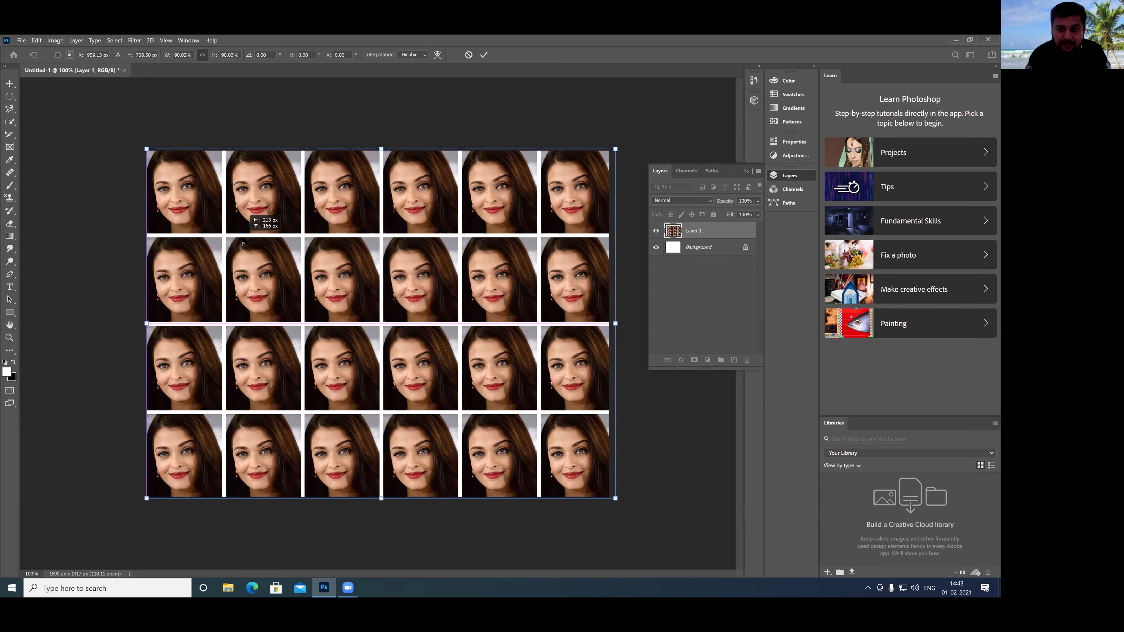
mouse_move(615, 499)
mouse_down()
mouse_move(597, 488)
mouse_move(597, 500)
mouse_up()
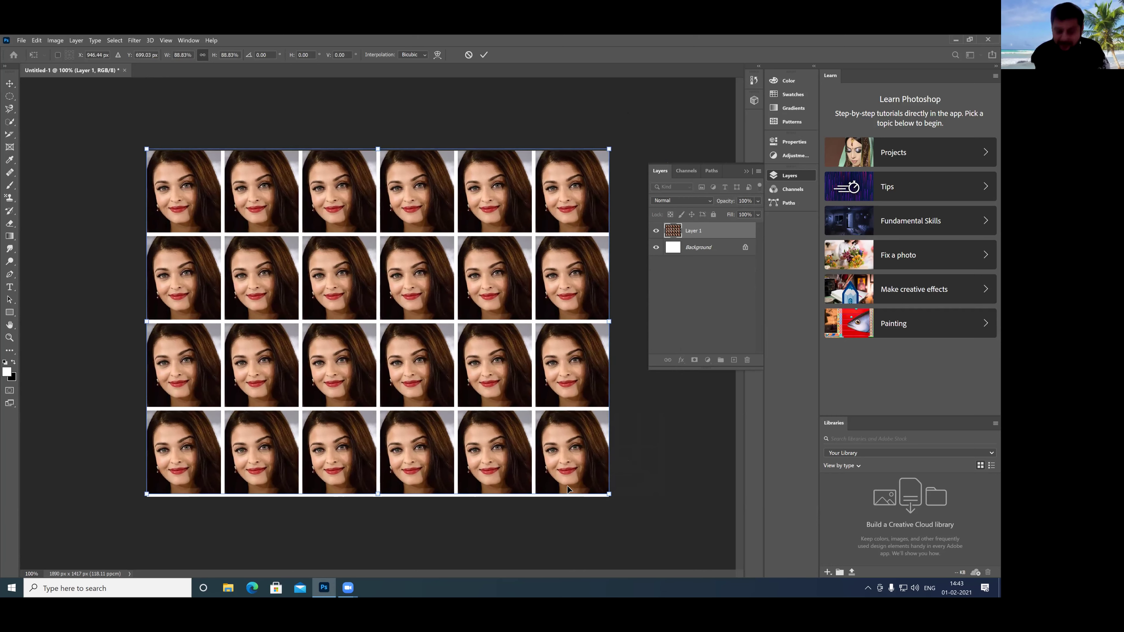
key(Return)
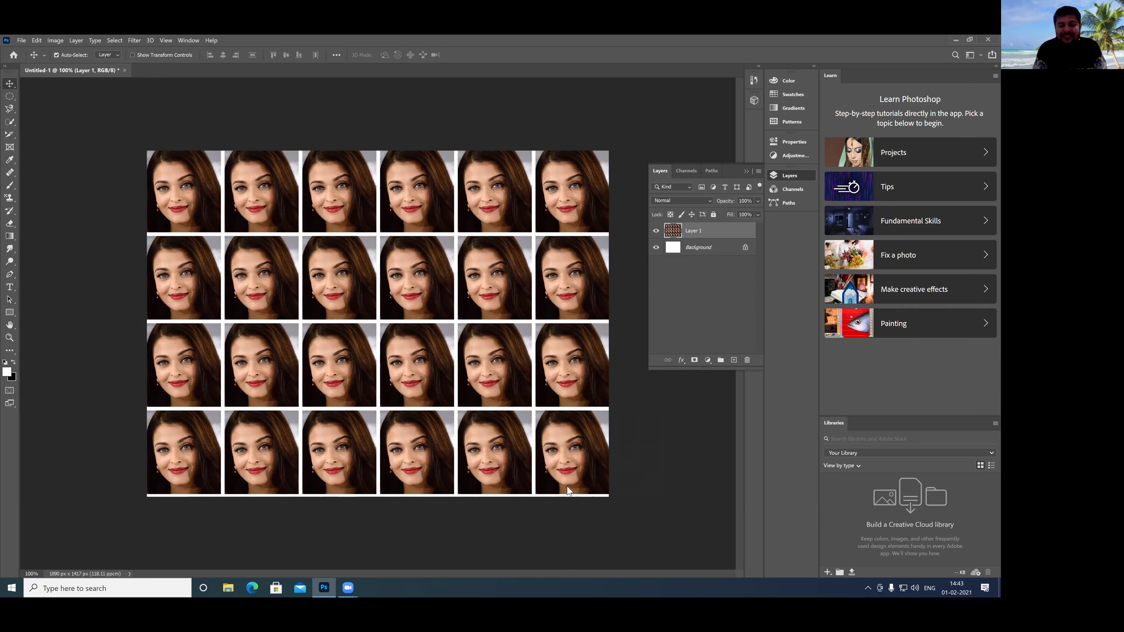